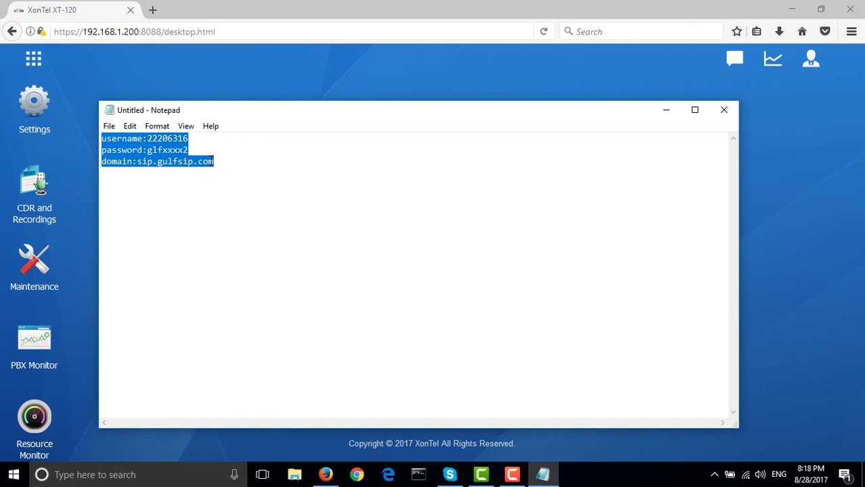
Copy the domain line sip.gulfsip.com from the Notepad notes
click(222, 190)
drag(221, 165, 137, 166)
right_click(151, 162)
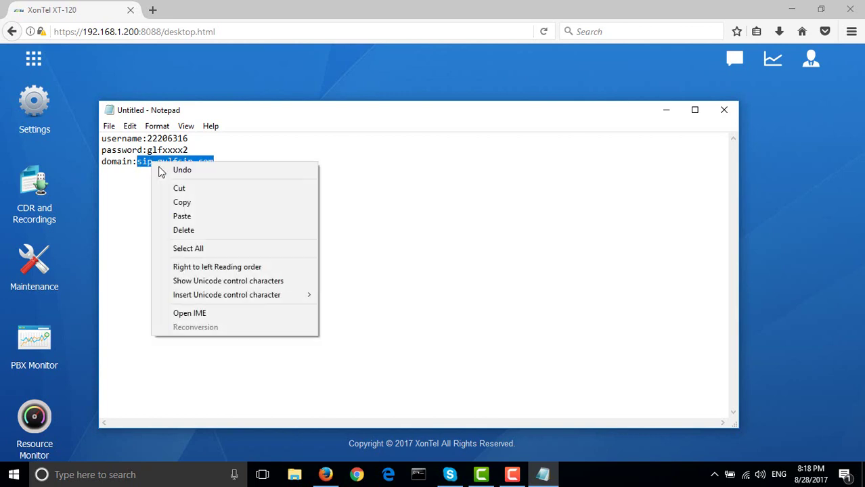
click(187, 201)
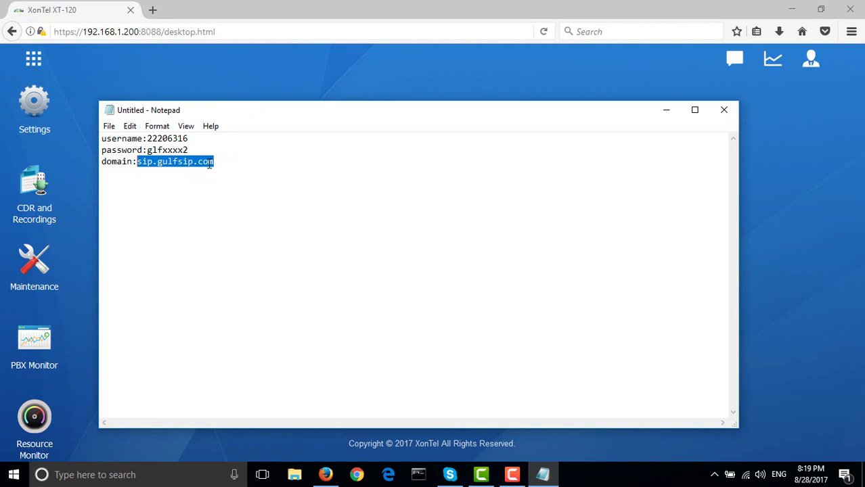
Ping sip.gulfsip.com in Command Prompt
click(418, 474)
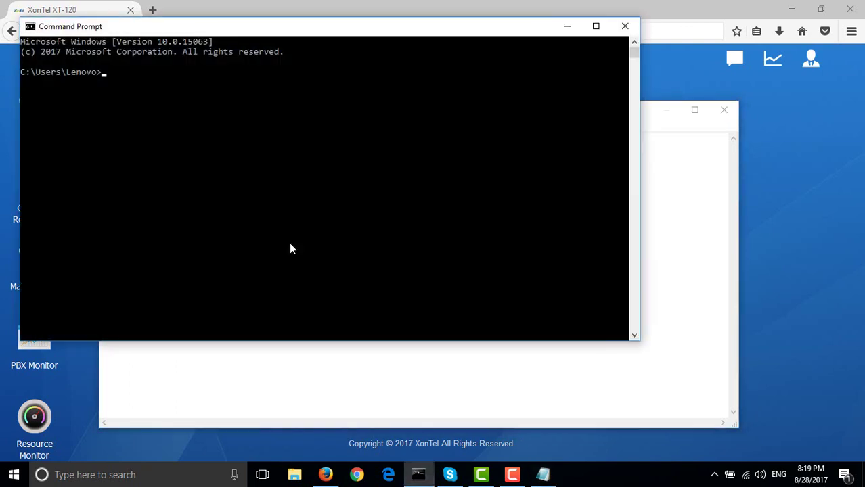
text(ping)
key(ctrl+v)
key(Return)
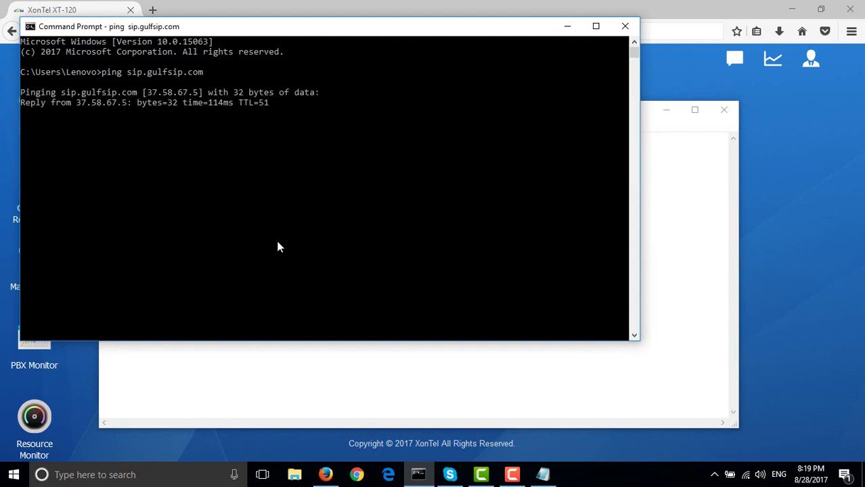
Copy the resolved IP 37.58.67.5 and close Command Prompt
drag(225, 82, 149, 92)
click(199, 92)
right_click(148, 92)
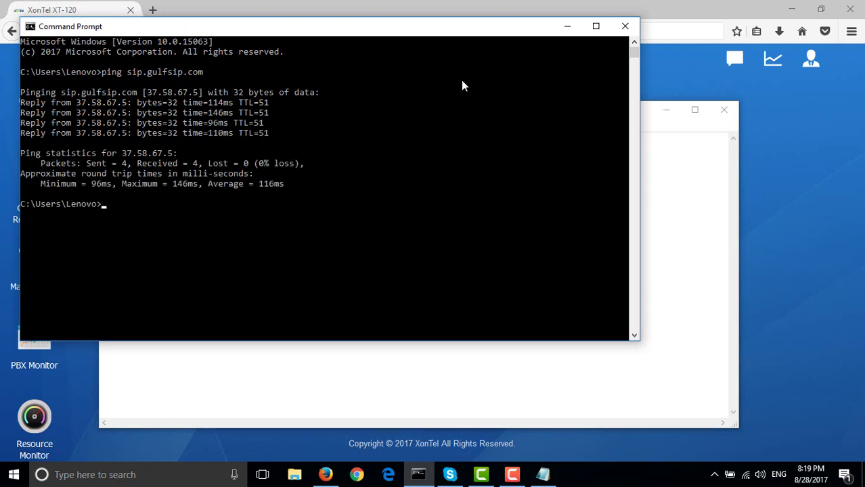
click(614, 32)
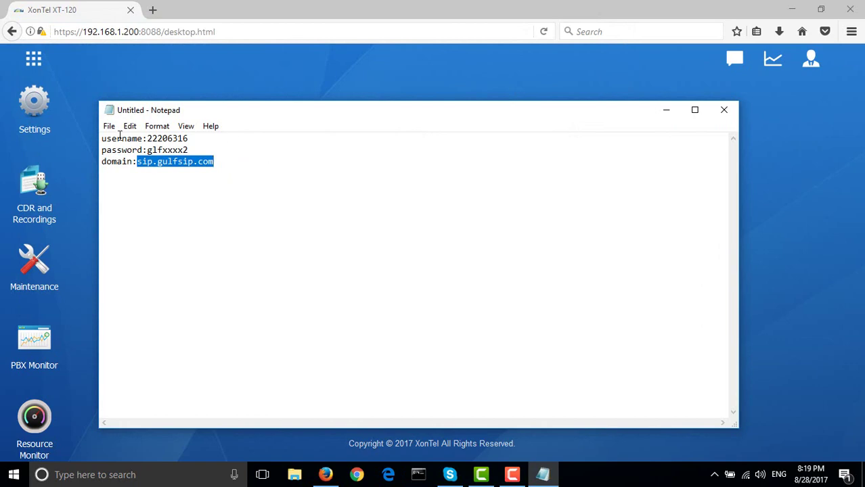
Start a new Security firewall rule named gulfsip
click(33, 108)
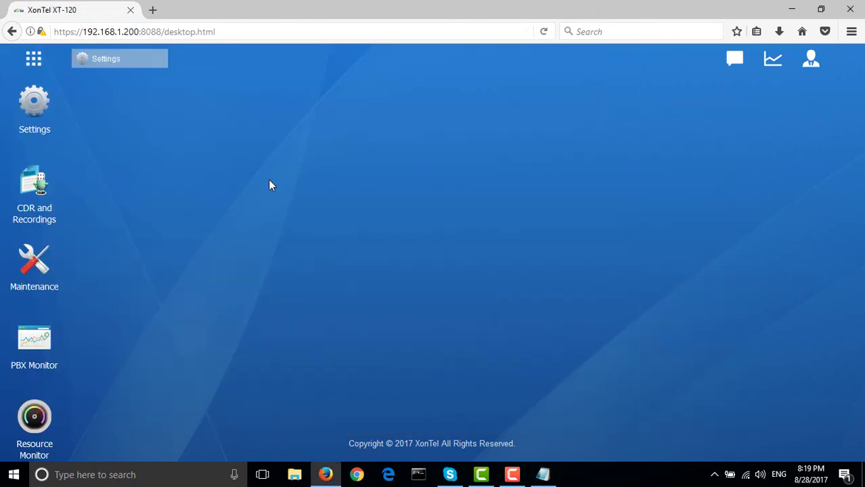
click(247, 258)
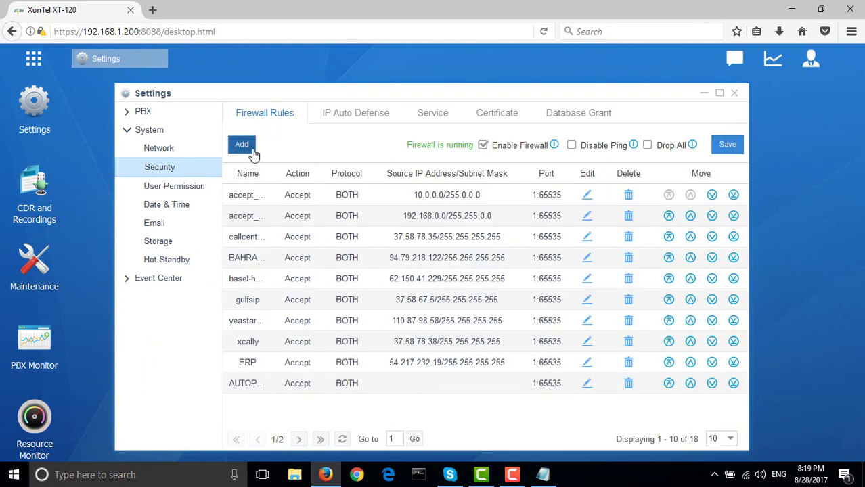
click(243, 145)
click(336, 146)
text(gulfsip)
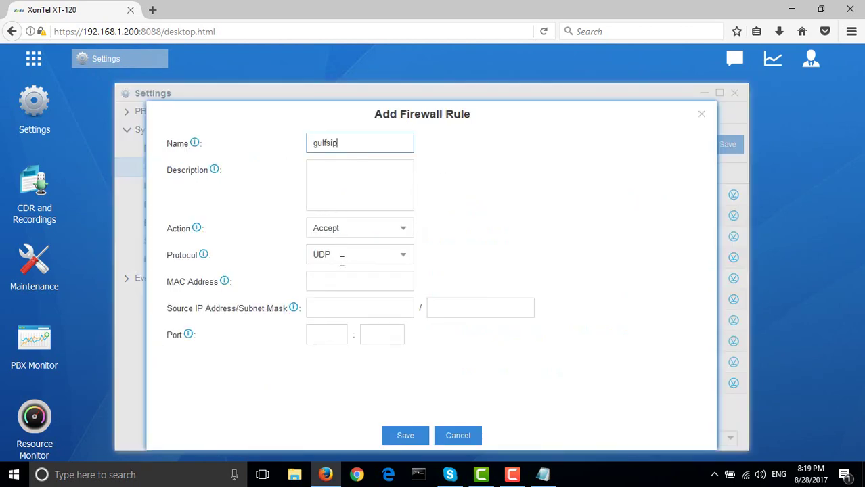
Set the rule's source to 37.58.67.5/255.255.255.255 and ports 1 to 65535
click(346, 308)
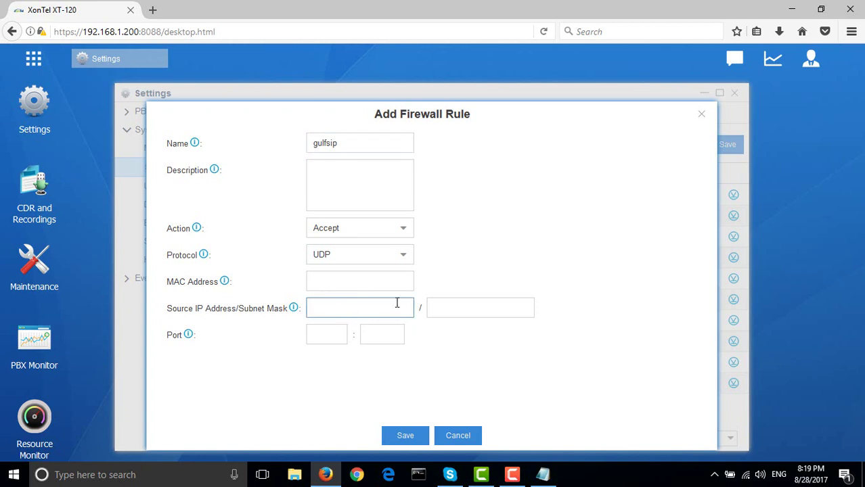
text(37.58.67.5)
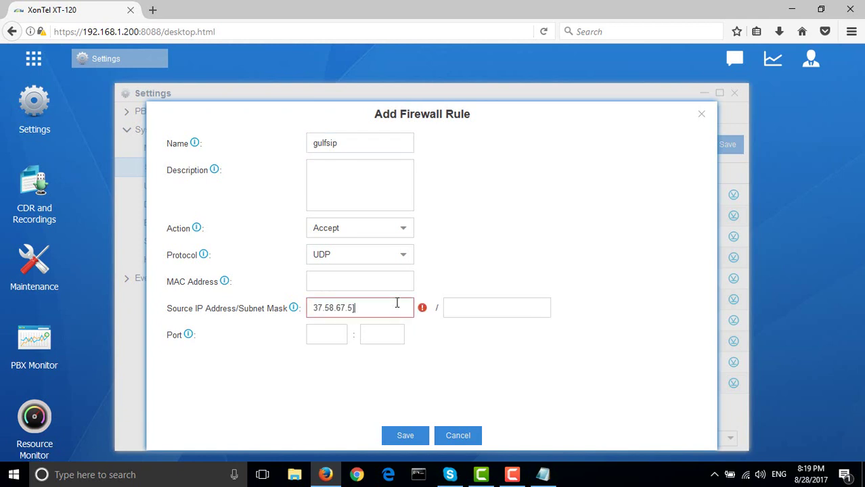
click(444, 313)
text(255.255.255.255)
click(346, 337)
text(1)
click(401, 341)
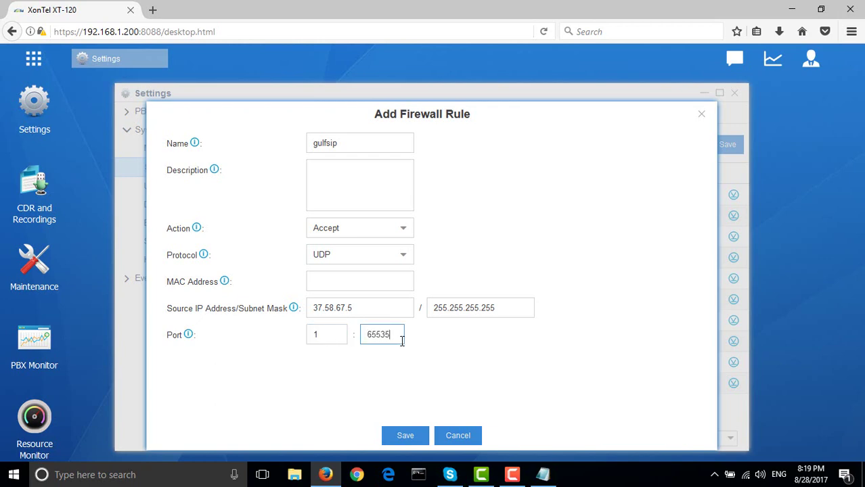
text(65535)
Set the protocol to BOTH, then close the rule form without saving
click(356, 257)
click(341, 314)
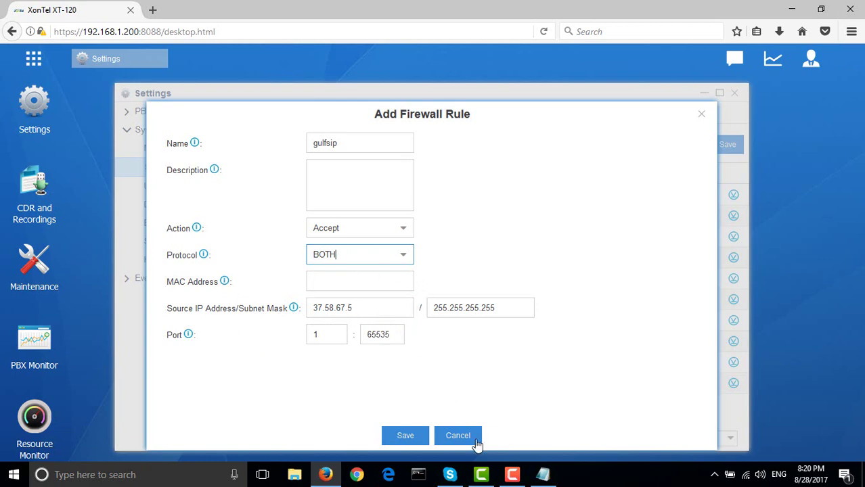
click(540, 475)
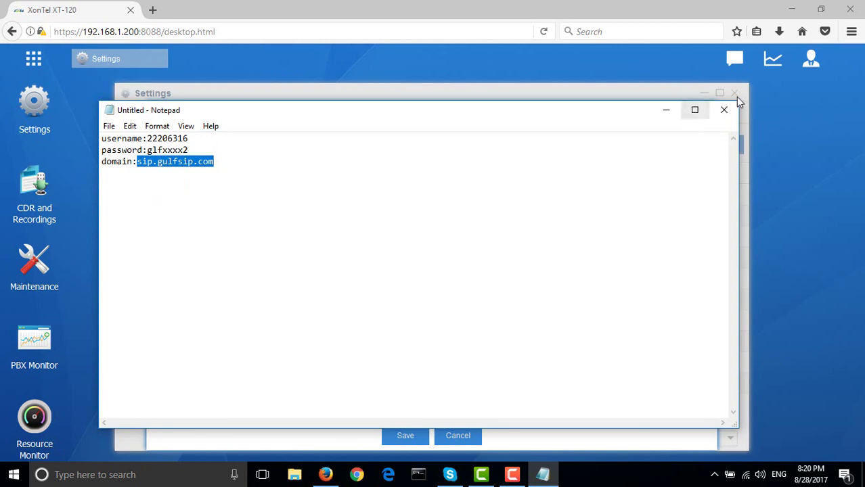
click(666, 110)
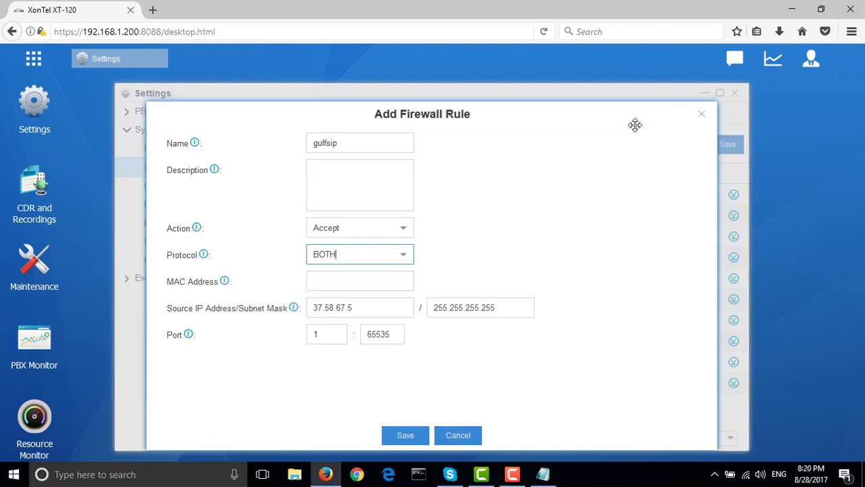
click(700, 118)
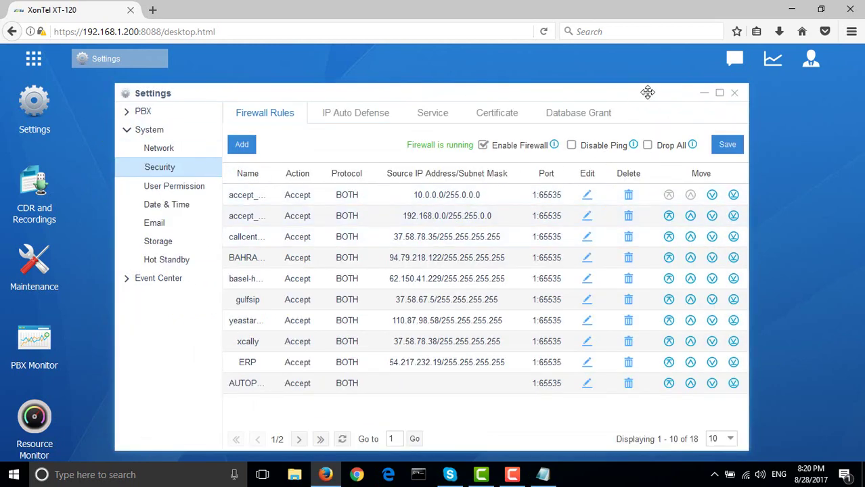
Start a new VoIP trunk with a provider name beginning 2220
click(738, 97)
click(52, 111)
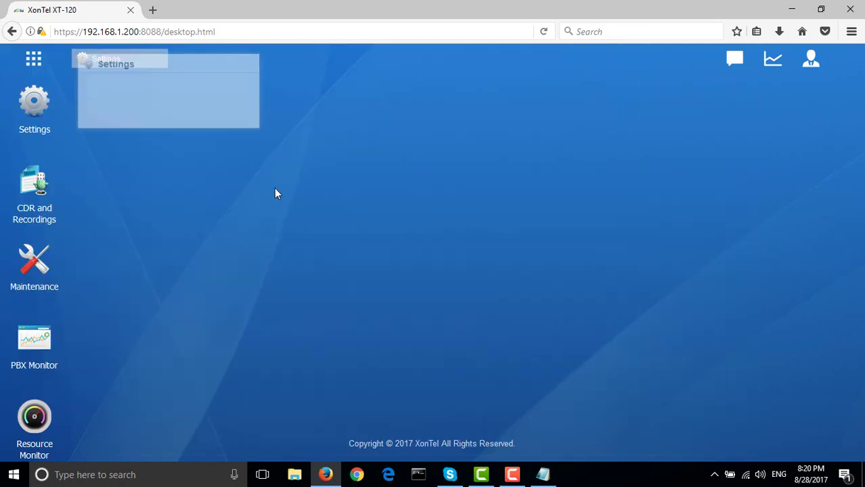
click(249, 152)
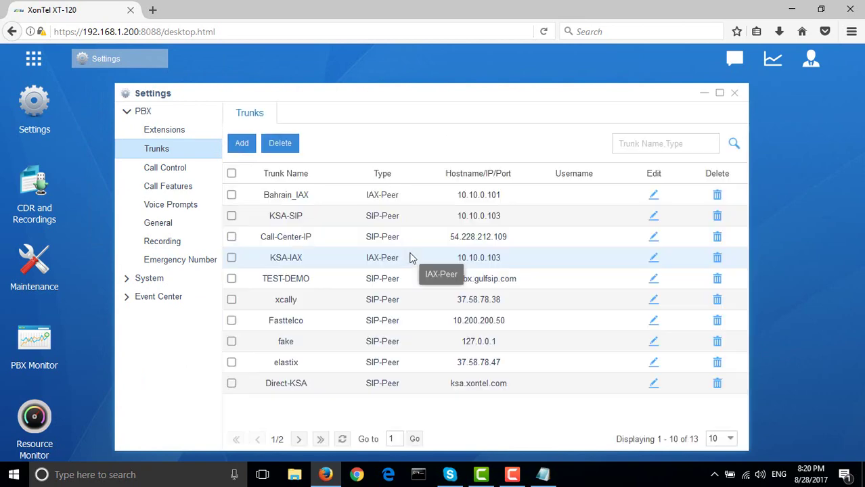
click(238, 144)
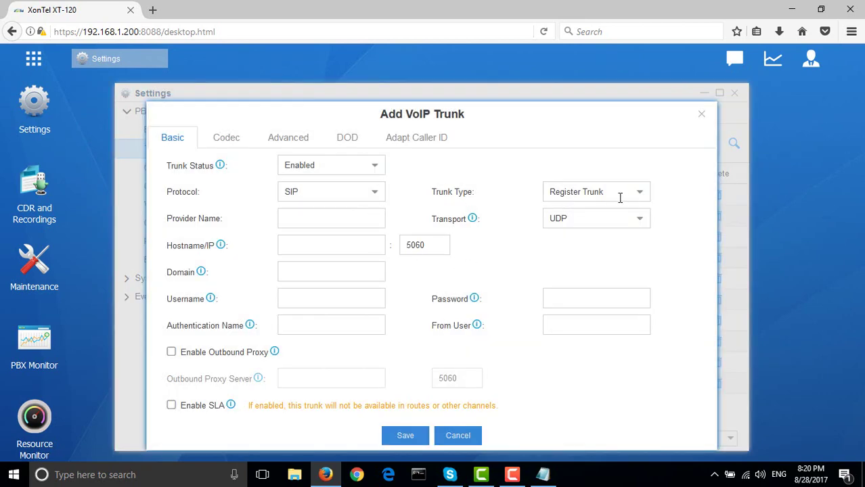
click(331, 220)
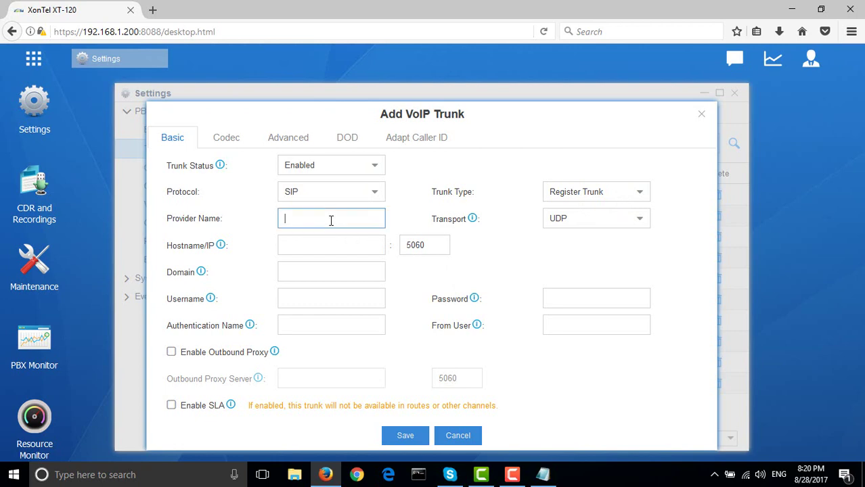
text(22206316)
Set the trunk's hostname and domain to sip.gulfsip.com, copied from the notes
click(305, 244)
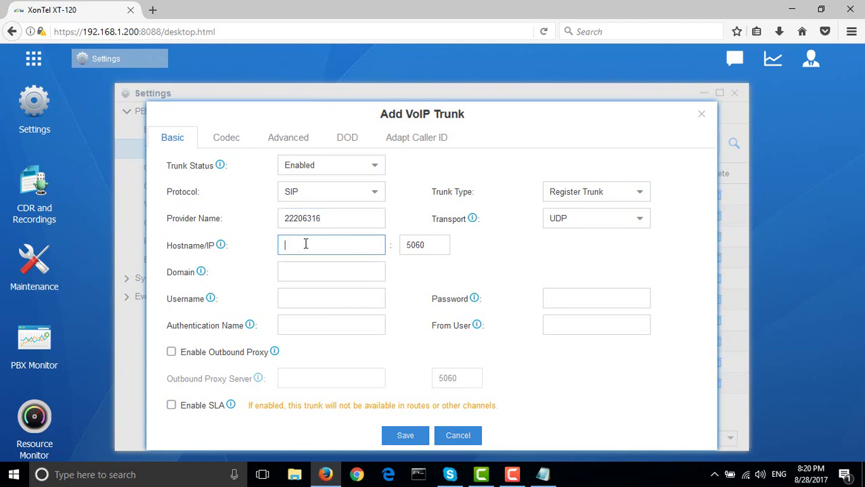
click(287, 273)
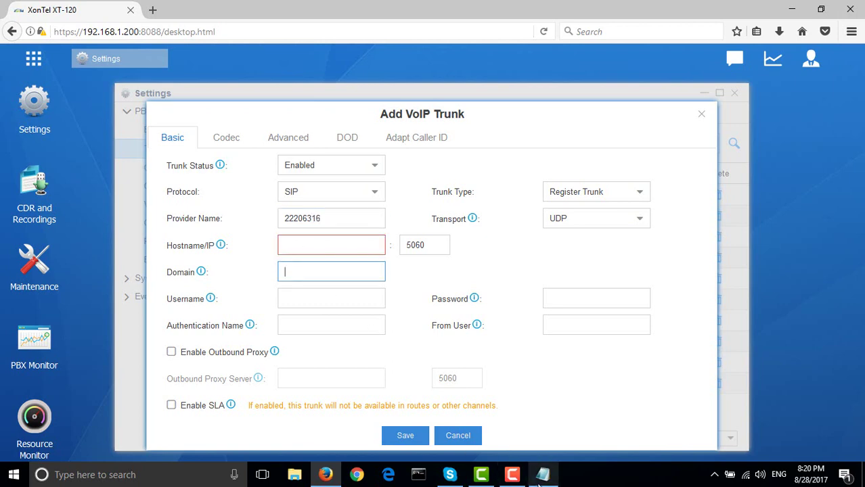
key(alt+Tab)
right_click(208, 167)
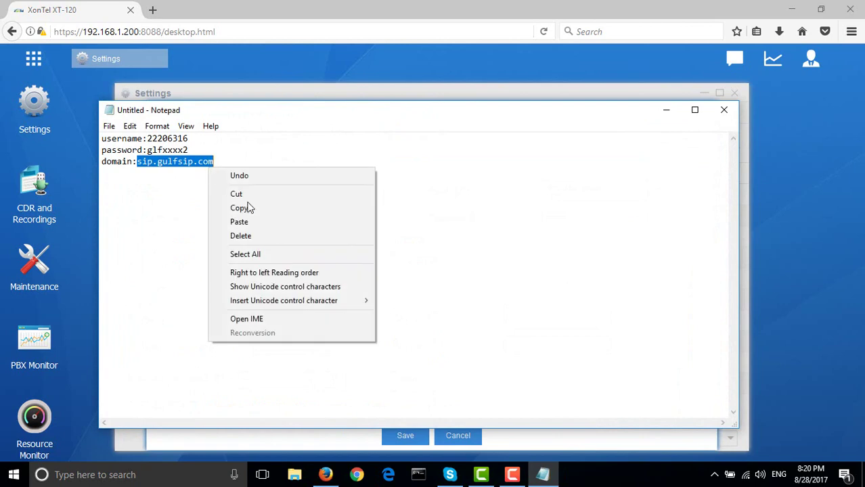
click(247, 206)
key(alt+Tab)
click(357, 245)
key(ctrl+v)
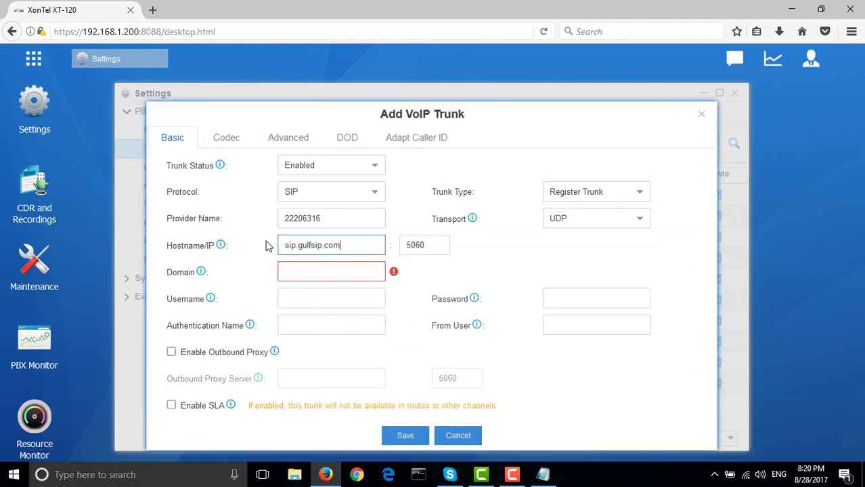
click(288, 269)
key(ctrl+v)
click(297, 304)
text(22206316)
click(569, 291)
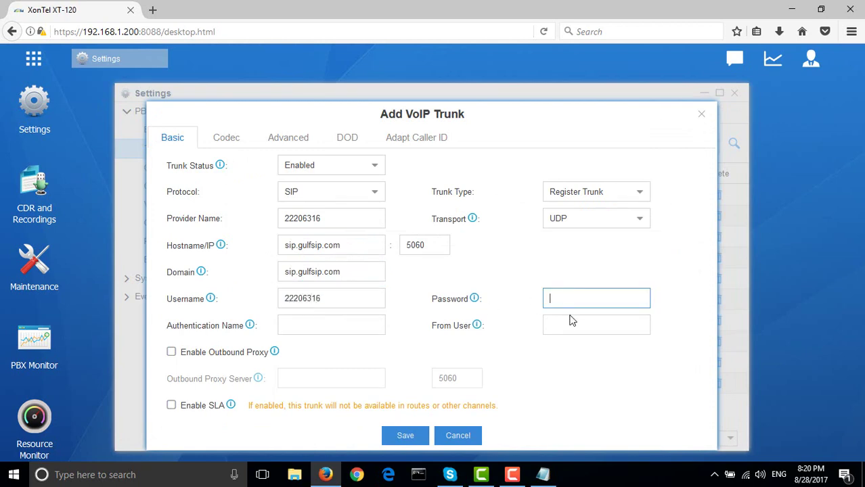
click(578, 325)
text(22206316)
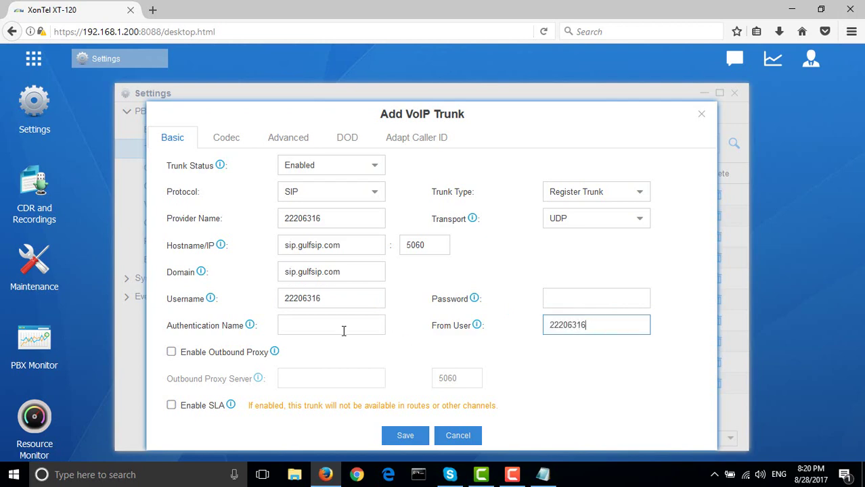
click(337, 325)
text(22206316)
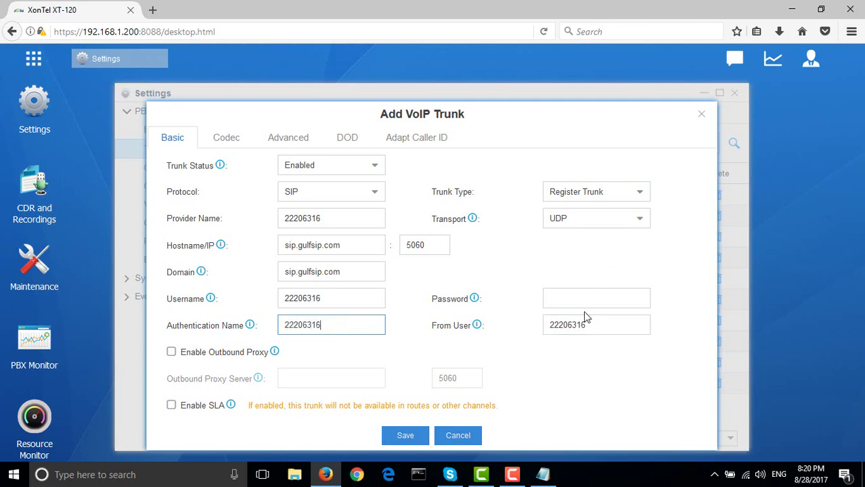
Enter the trunk password and close the add-trunk form
click(580, 303)
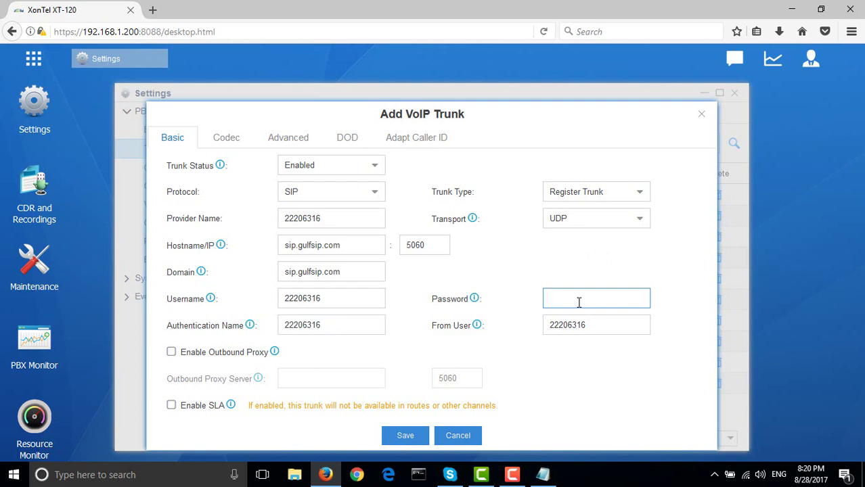
text(•••••)
click(705, 119)
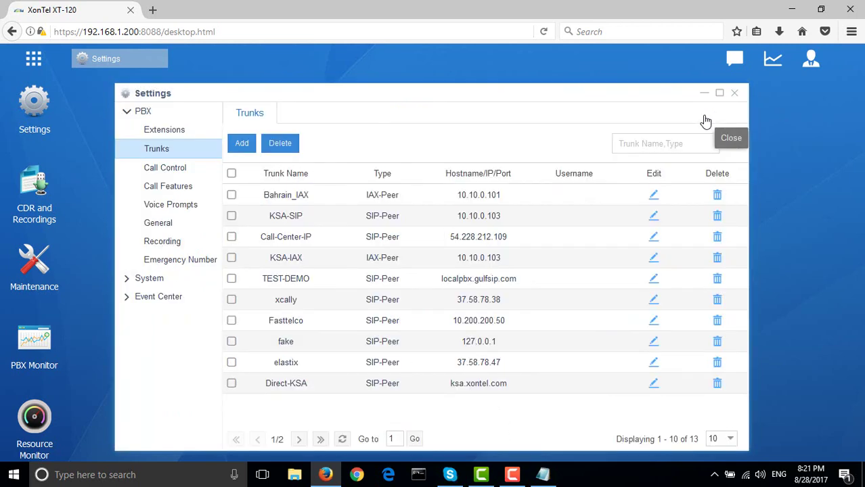
click(543, 475)
Note 'router option sip alg disables' and 'cisco sip alg disabled by default'
click(238, 167)
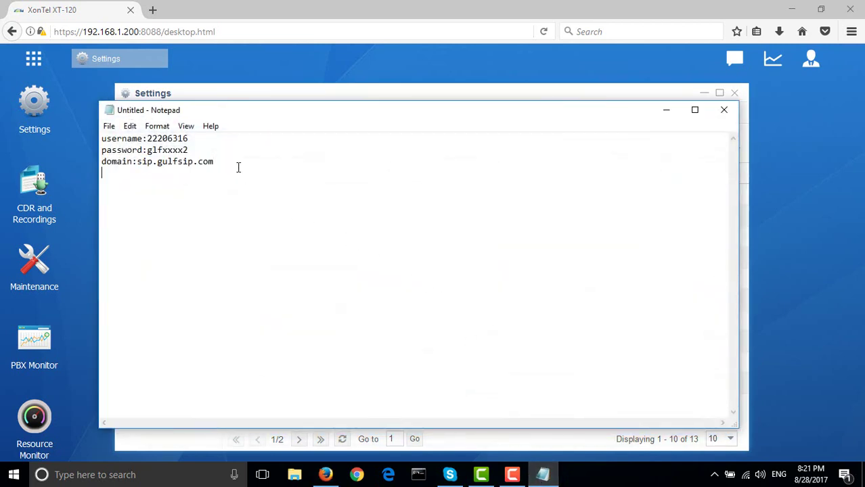
text(router  option sip)
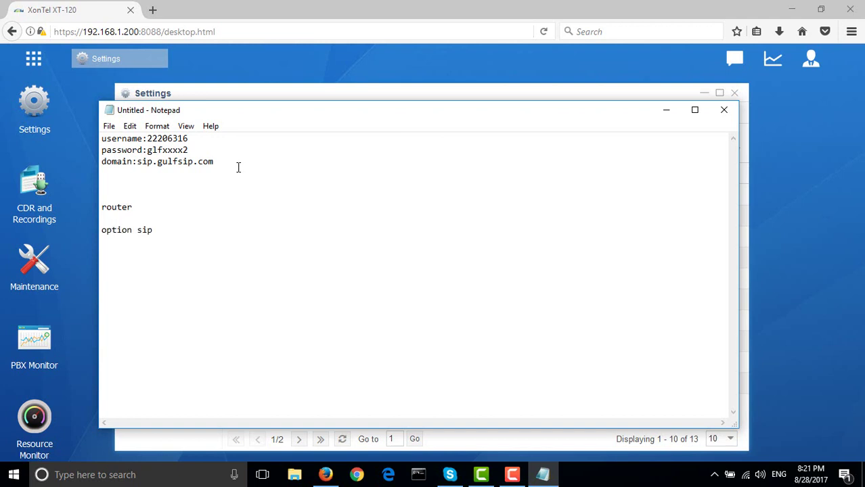
text( alg disables)
key(Return)
key(Return)
key(Return)
text(cisco sip)
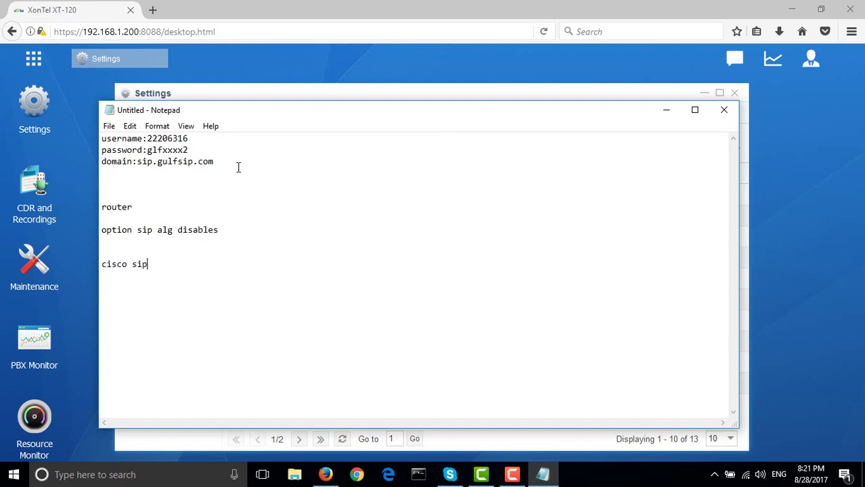
text( alg disabled by default)
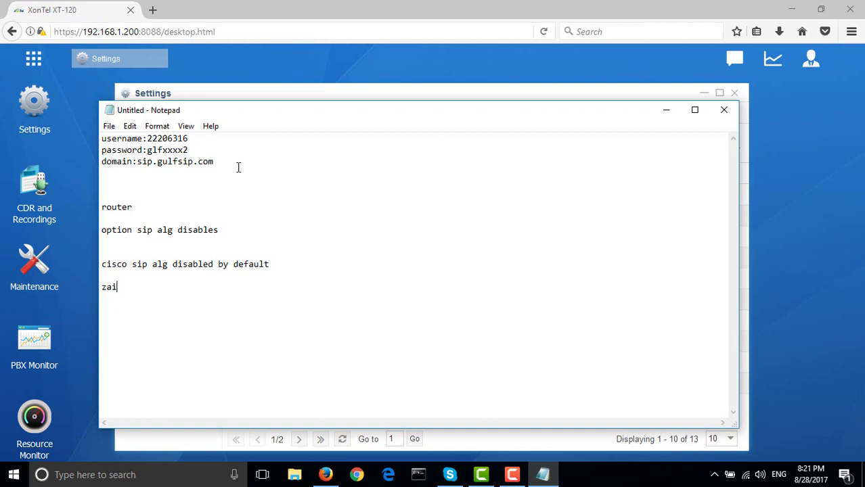
Add remarks listing zain, ooredoo, viva and security SIP ALG
text(nd )
text(ooredd)
key(BackSpace)
text(oo, viva)
text(security)
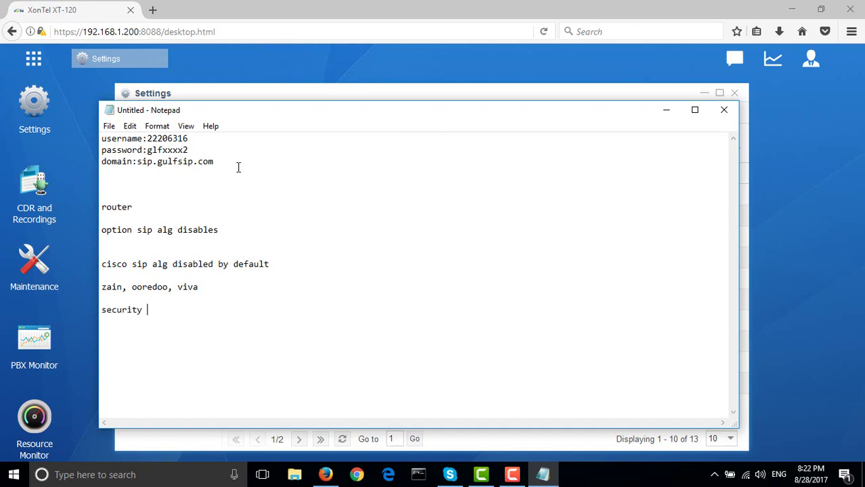
text(p)
key(BackSpace)
text(sip alg)
Check in PBX Monitor's Trunks view that trunk 22206316 is up, then reopen Settings
click(665, 110)
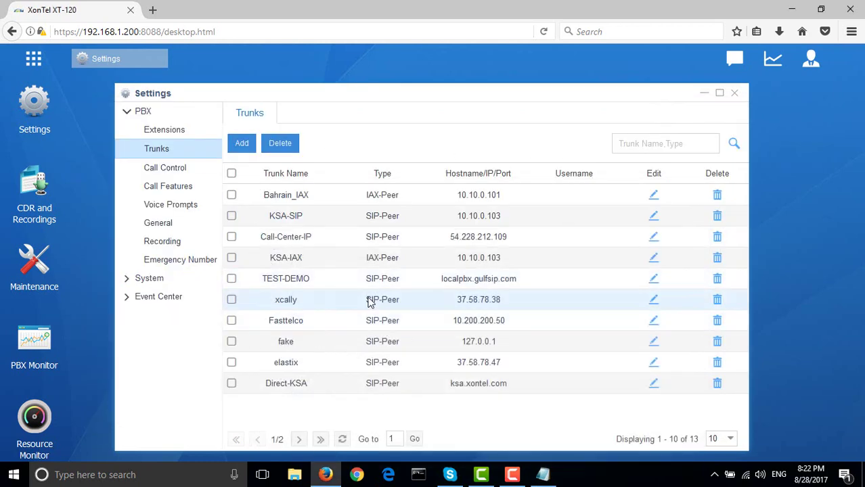
click(737, 93)
click(45, 354)
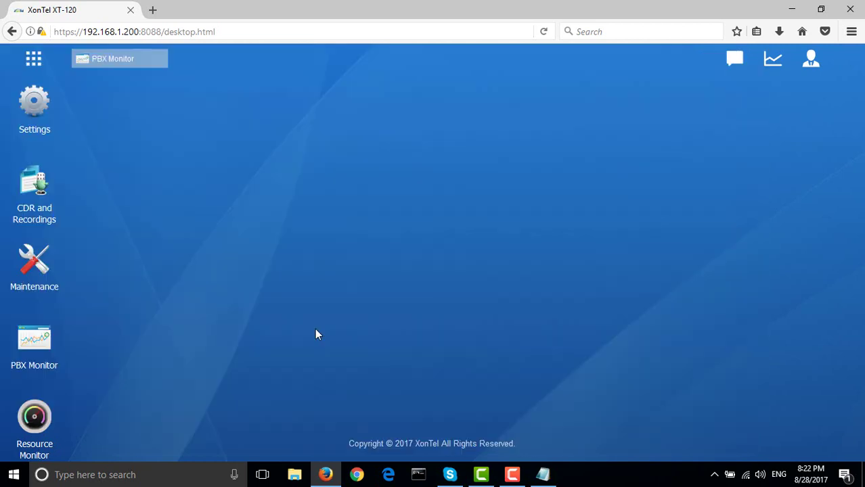
scroll(429, 339, down, 3)
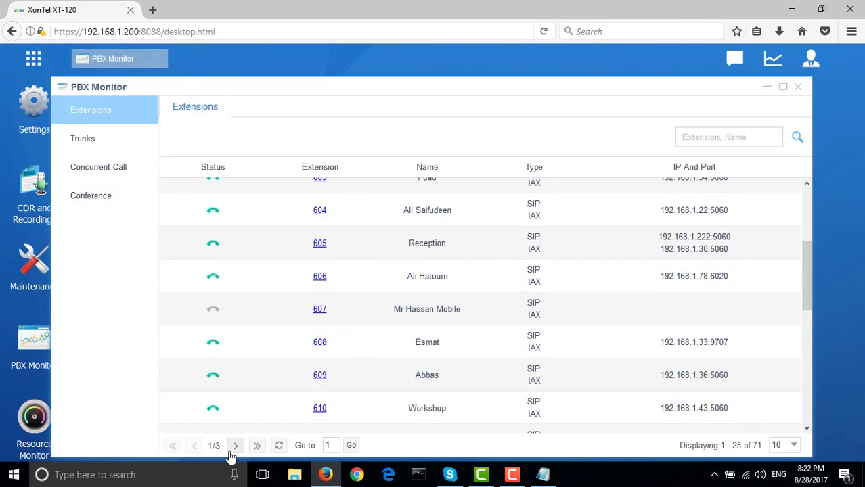
click(235, 446)
click(83, 145)
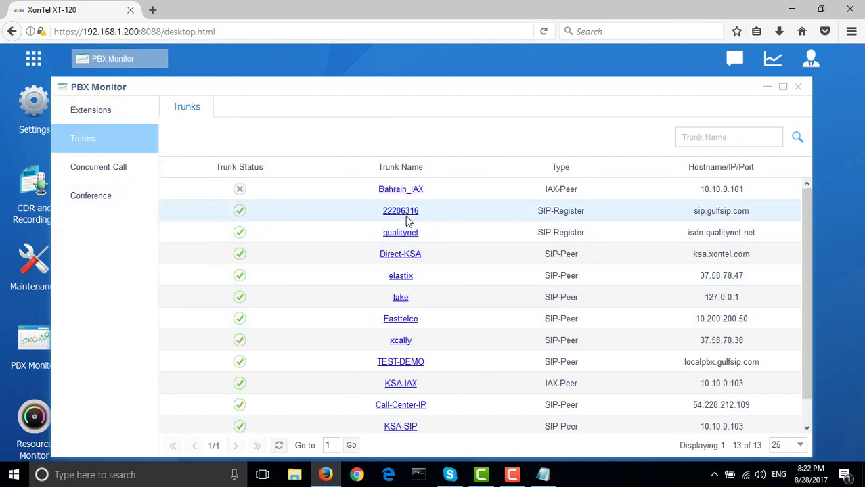
mouse_move(241, 218)
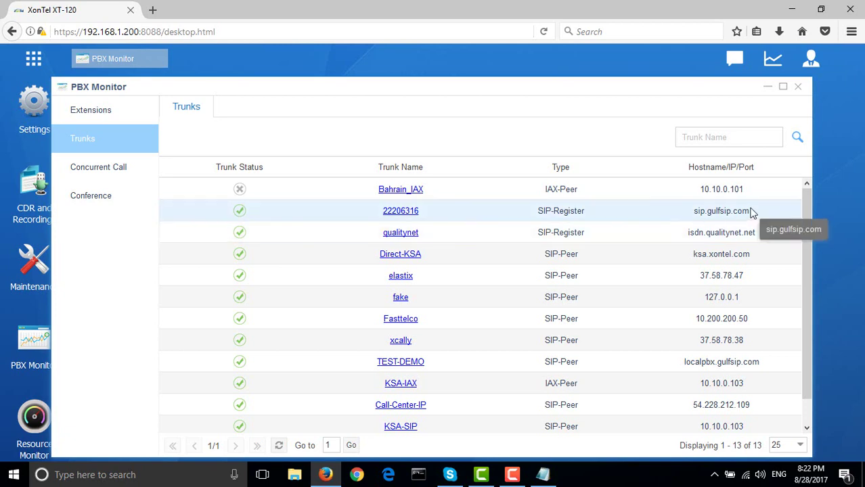
click(798, 86)
click(31, 128)
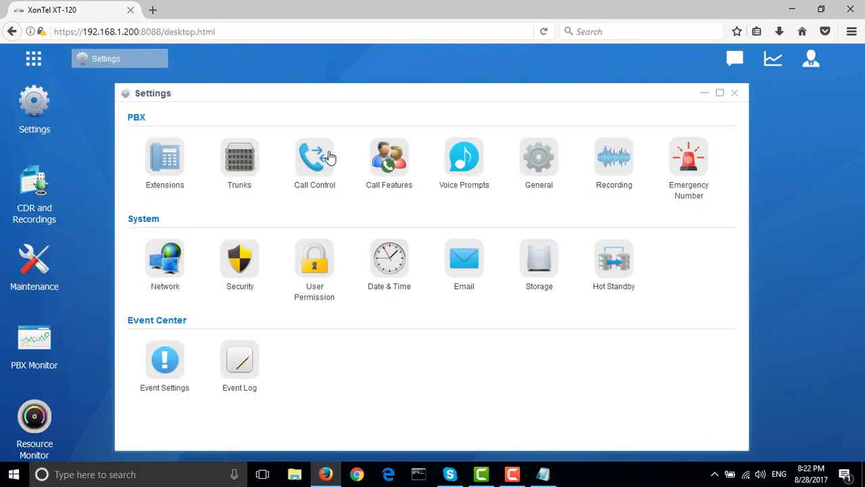
Start a new outbound route and clear its default dial pattern
click(327, 159)
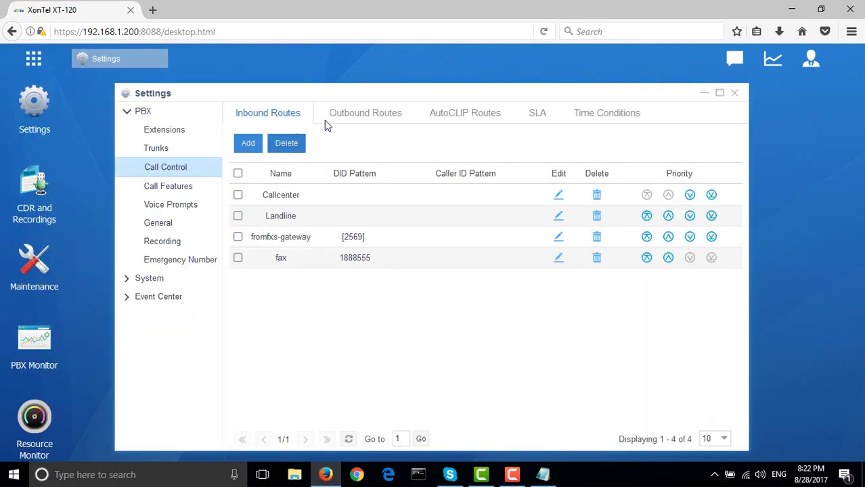
click(376, 117)
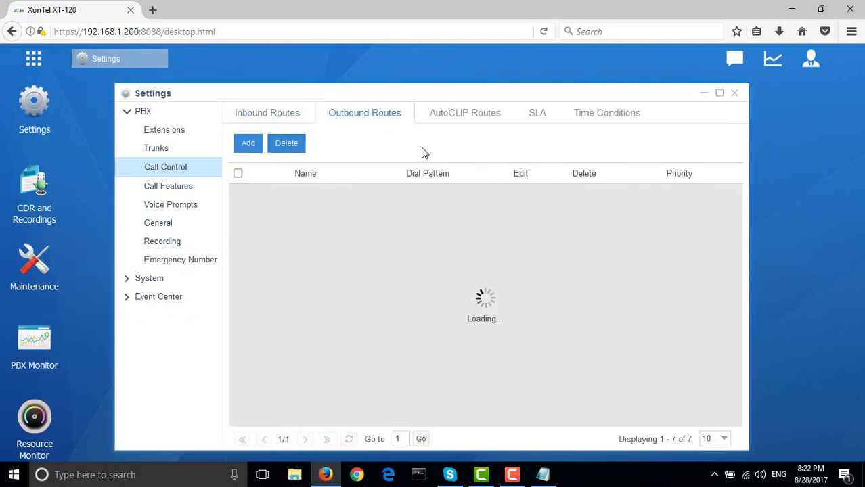
click(248, 144)
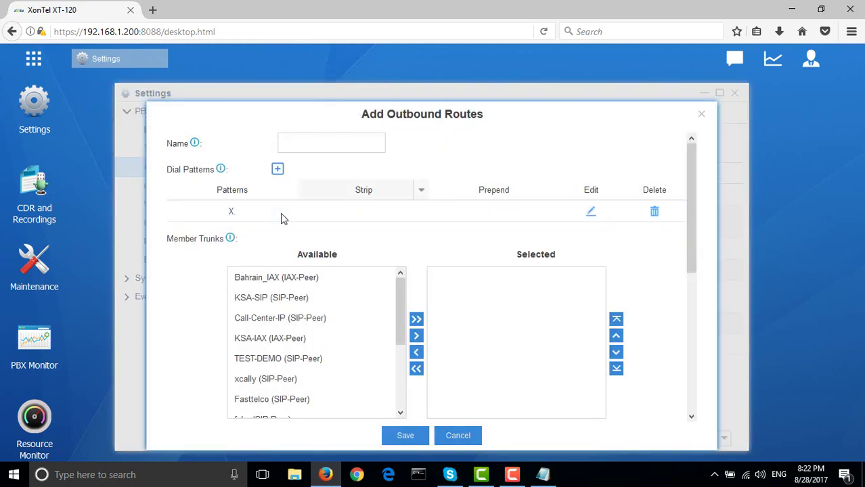
click(277, 212)
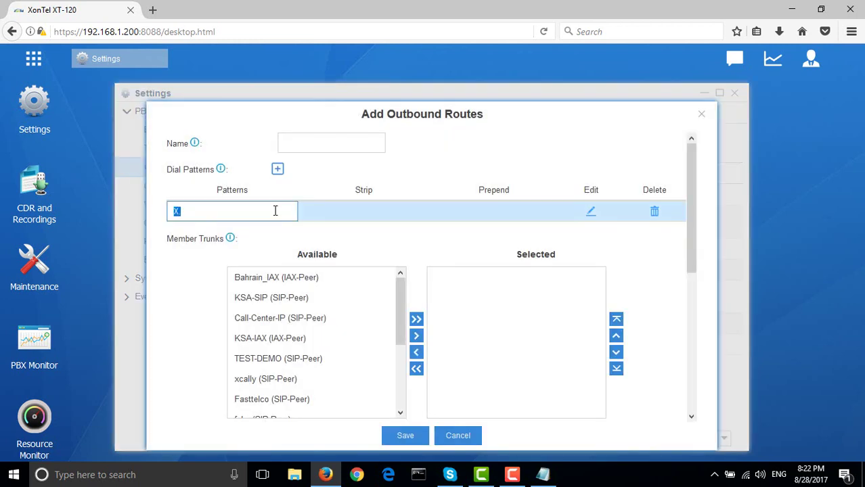
key(BackSpace)
scroll(319, 312, down, 4)
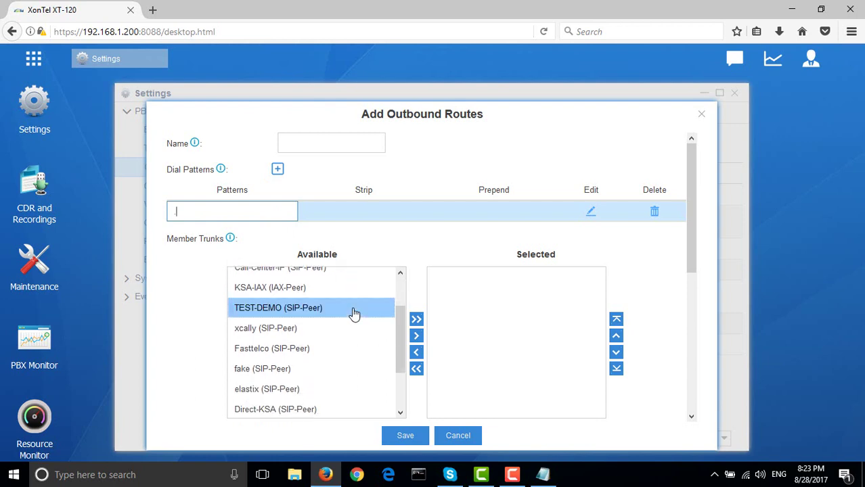
Add trunk 22206316 and extensions 201, 601, 602, then close the form unsaved
double_click(280, 388)
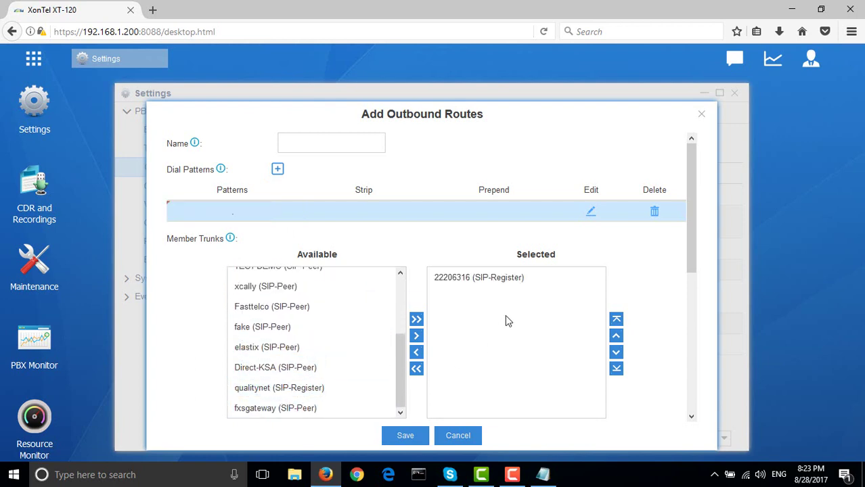
scroll(508, 322, down, 3)
scroll(512, 317, down, 1)
double_click(295, 346)
double_click(276, 365)
double_click(275, 367)
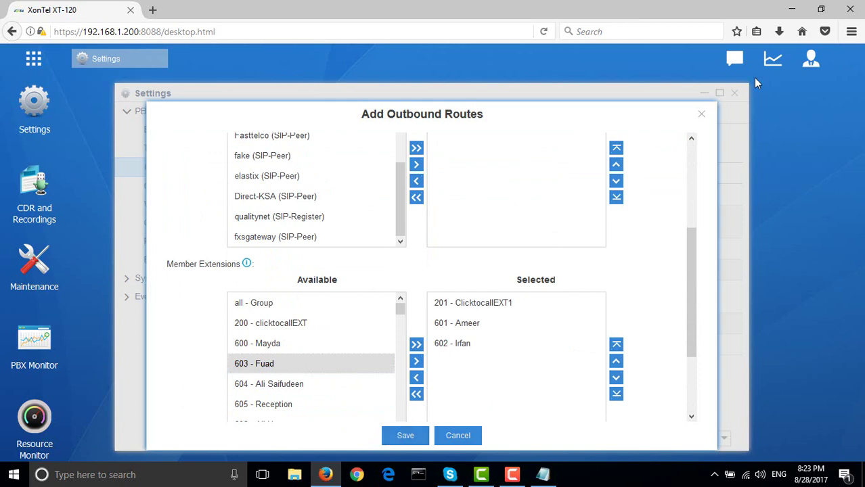
click(703, 117)
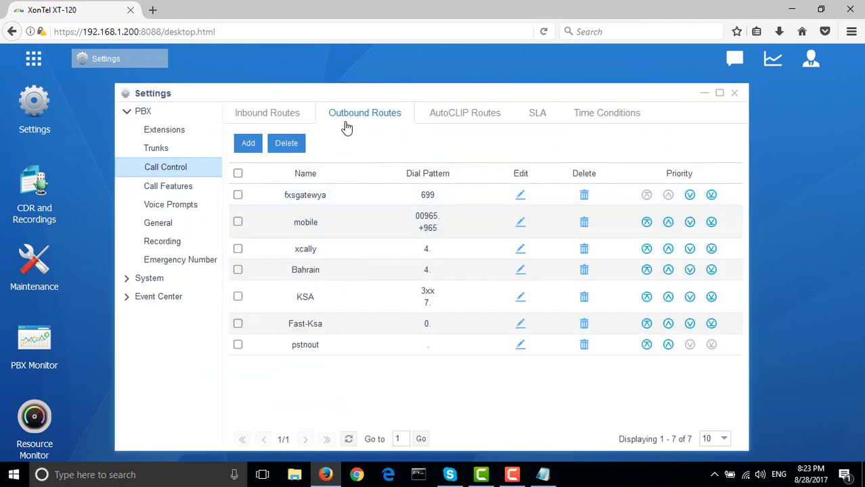
Edit the Landline inbound route to include trunk 22206316, with destination left as IVR
click(269, 115)
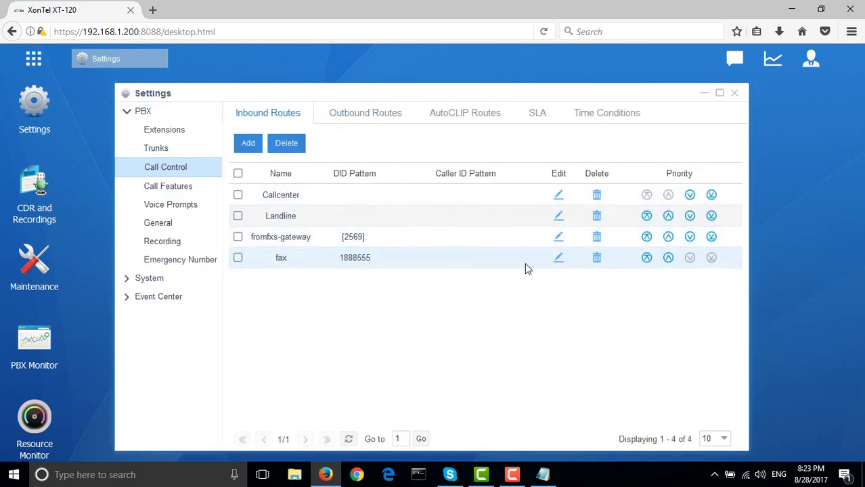
click(558, 217)
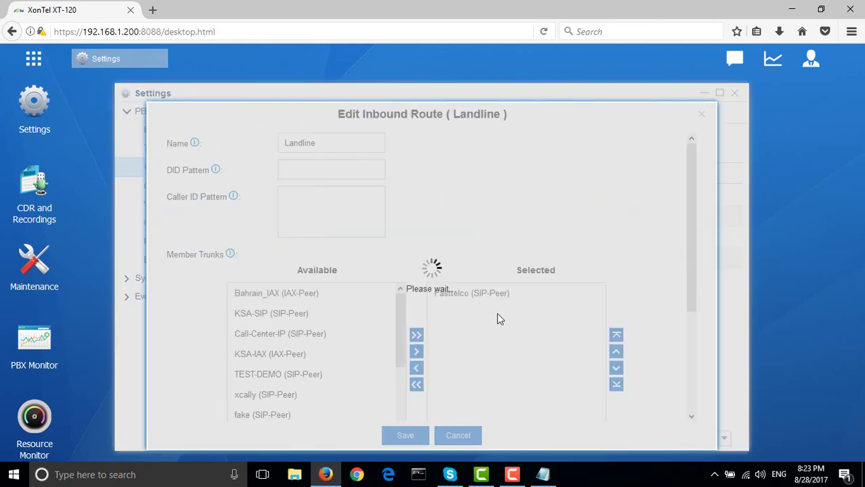
scroll(395, 325, down, 5)
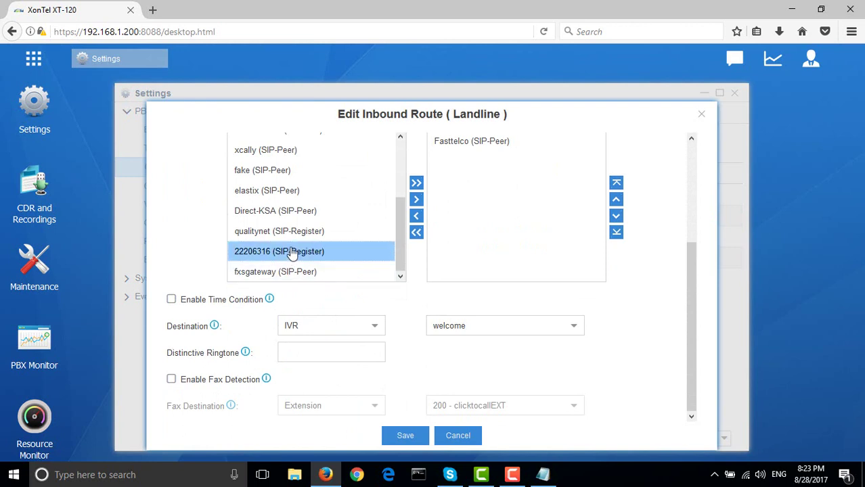
double_click(289, 251)
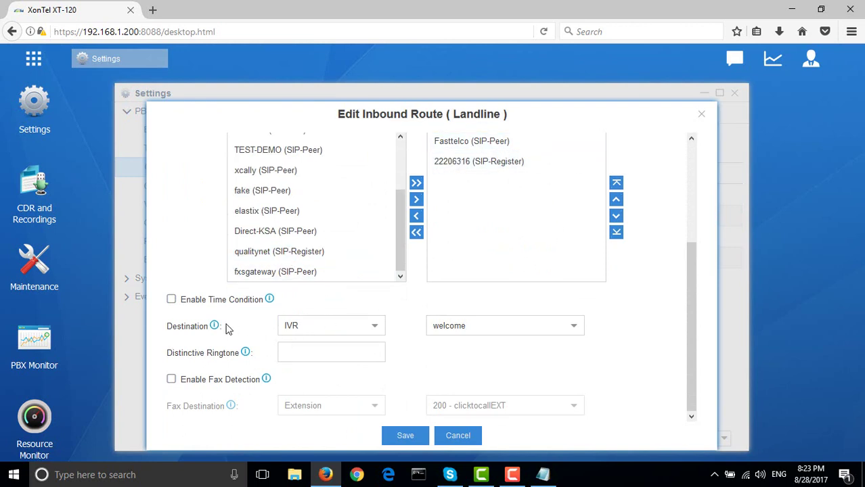
click(350, 327)
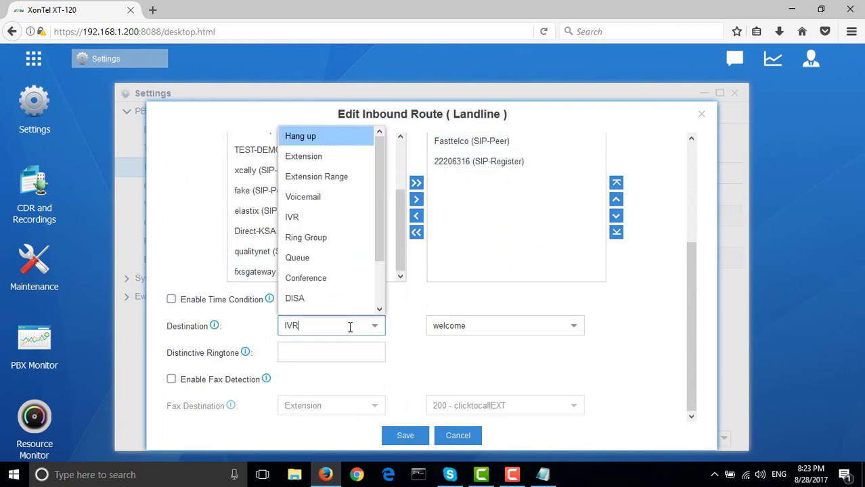
click(413, 331)
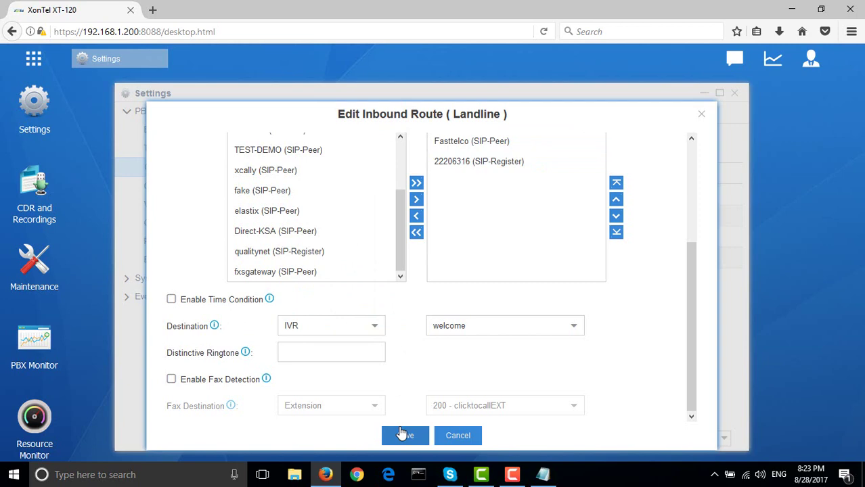